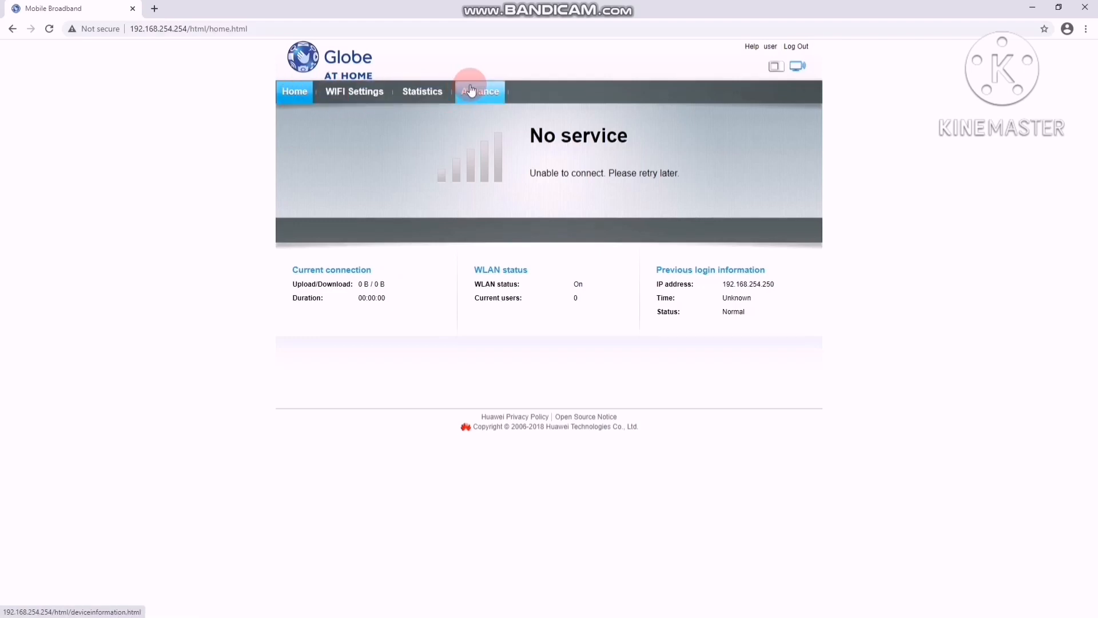
- Change the WiFi SSID to "Wifi hotspot trial" in WIFI Settings and apply it
{"action": "left_click", "coordinate": [355, 96]}
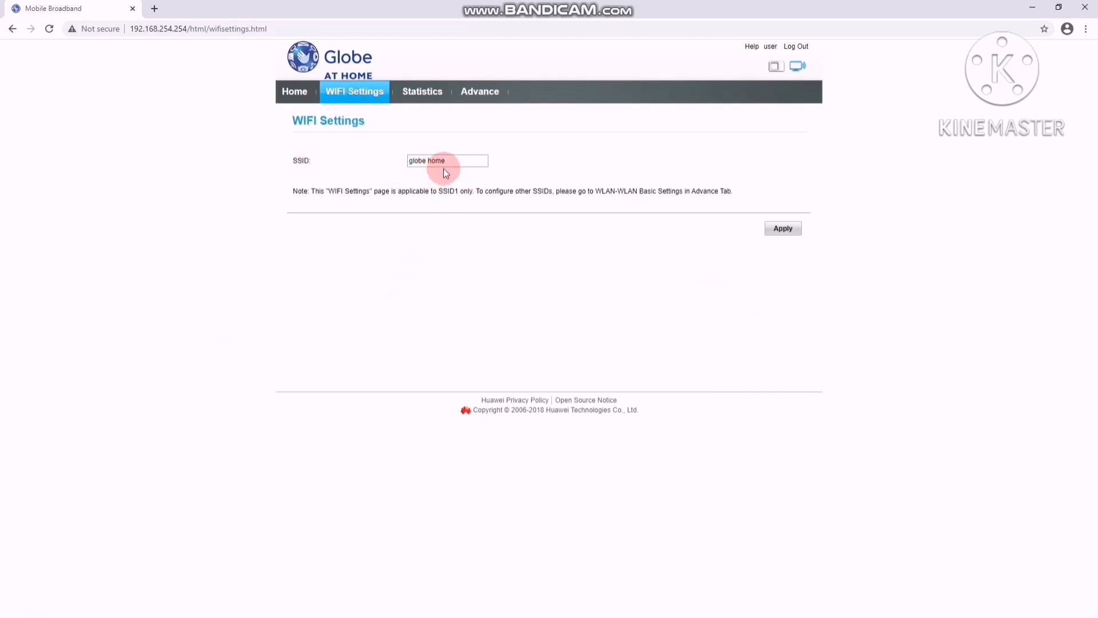
{"action": "left_click", "coordinate": [475, 161]}
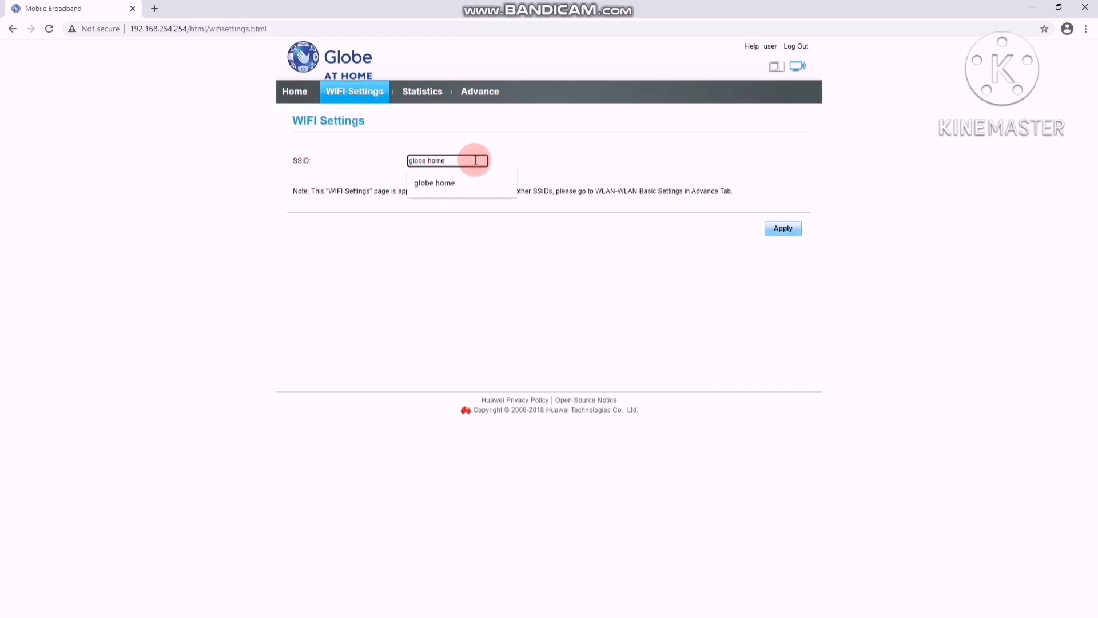
{"action": "key", "text": "BackSpace"}
{"action": "key", "text": "BackSpace"}
{"action": "key", "text": "BackSpace"}
{"action": "key", "text": "BackSpace"}
{"action": "key", "text": "BackSpace"}
{"action": "key", "text": "BackSpace"}
{"action": "key", "text": "BackSpace"}
{"action": "key", "text": "BackSpace"}
{"action": "key", "text": "BackSpace"}
{"action": "key", "text": "BackSpace"}
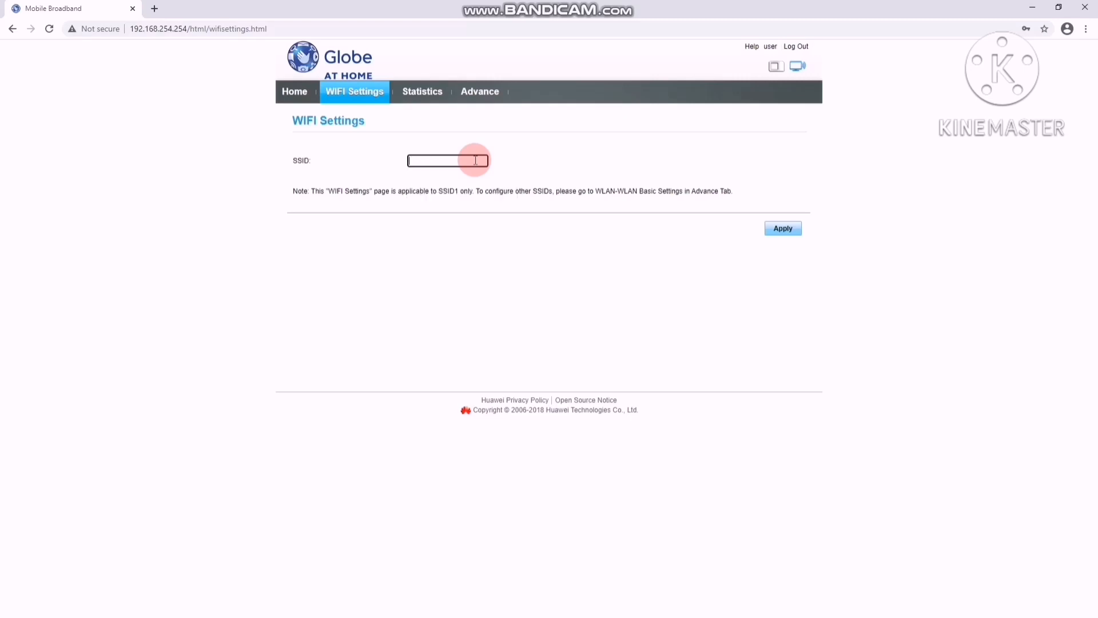
{"action": "type", "text": "w"}
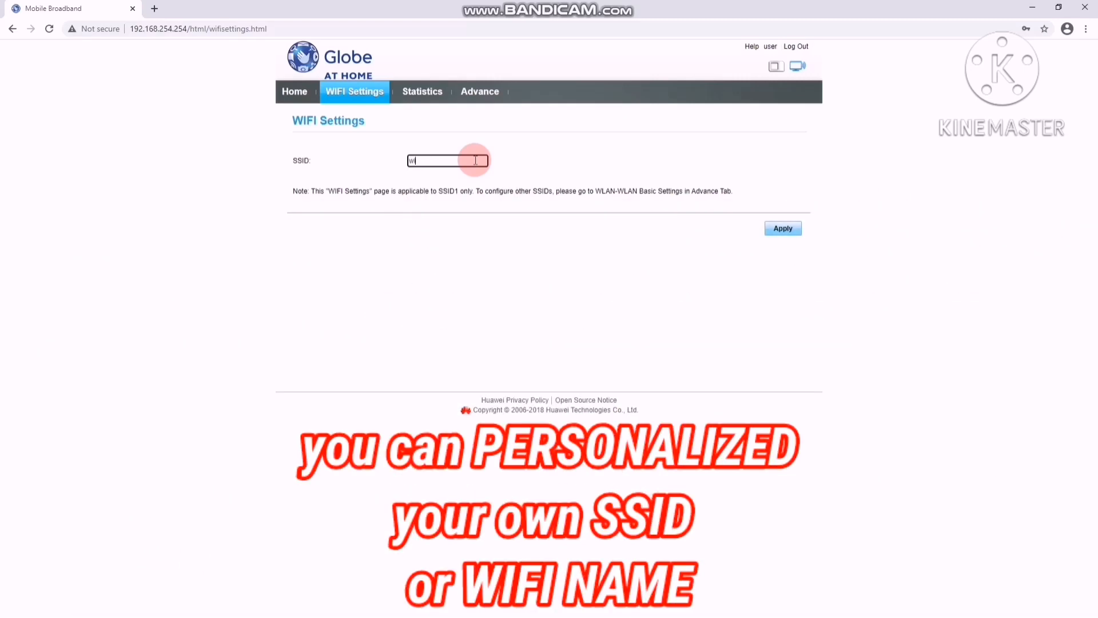
{"action": "type", "text": "ifi hotsd"}
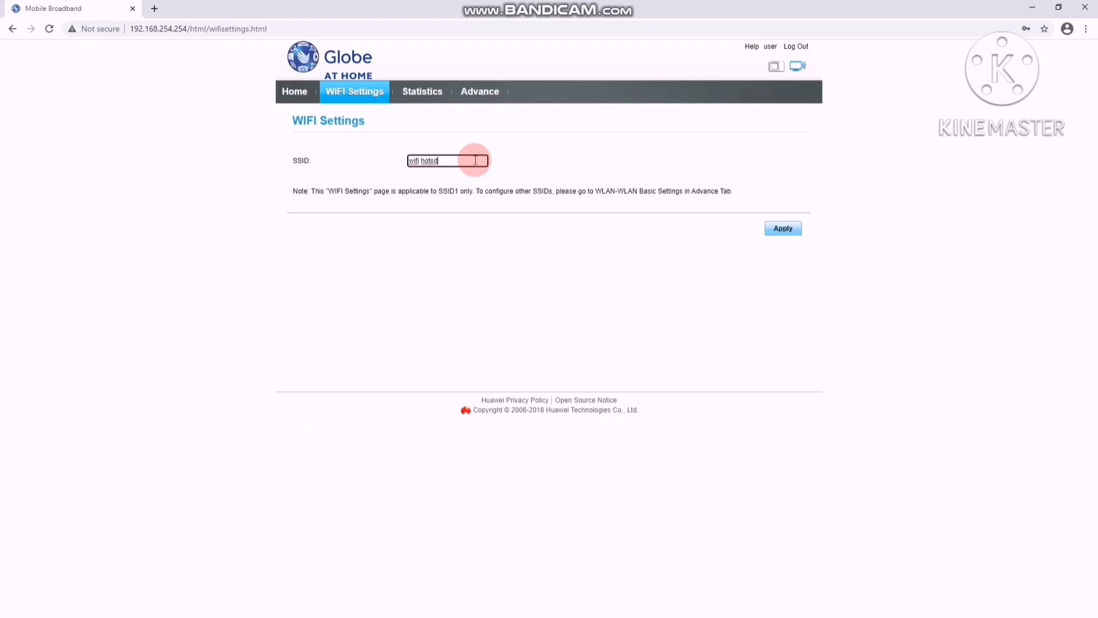
{"action": "key", "text": "BackSpace"}
{"action": "type", "text": "pot trial"}
{"action": "left_click", "coordinate": [782, 229]}
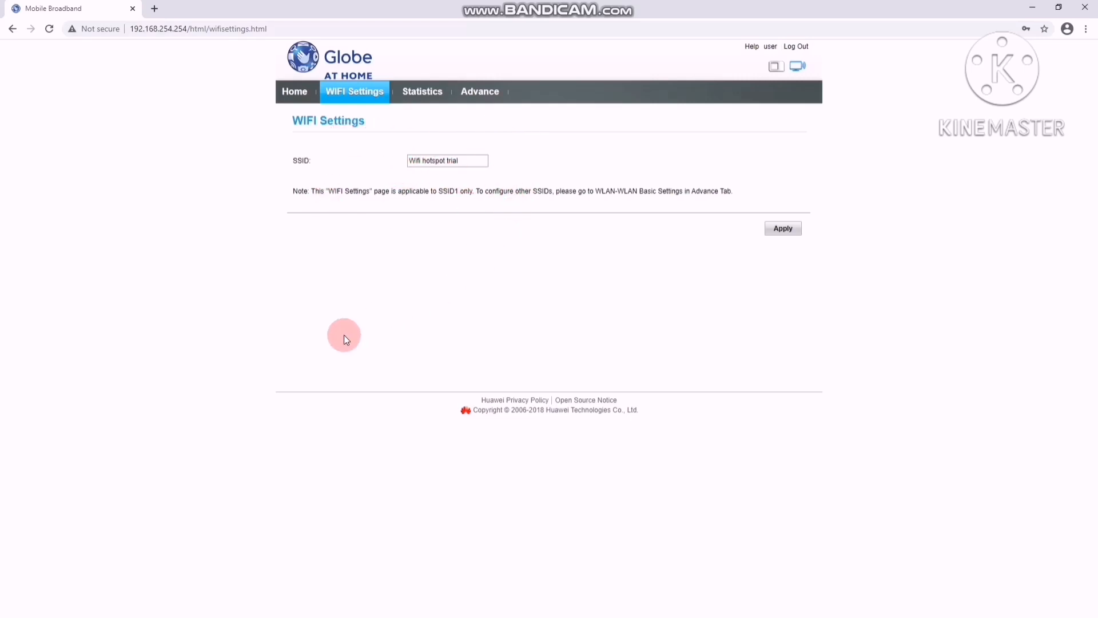
- In WLAN Basic Settings, set the security mode of the Wifi hotspot trial network to None(open) and apply
{"action": "left_click", "coordinate": [434, 96]}
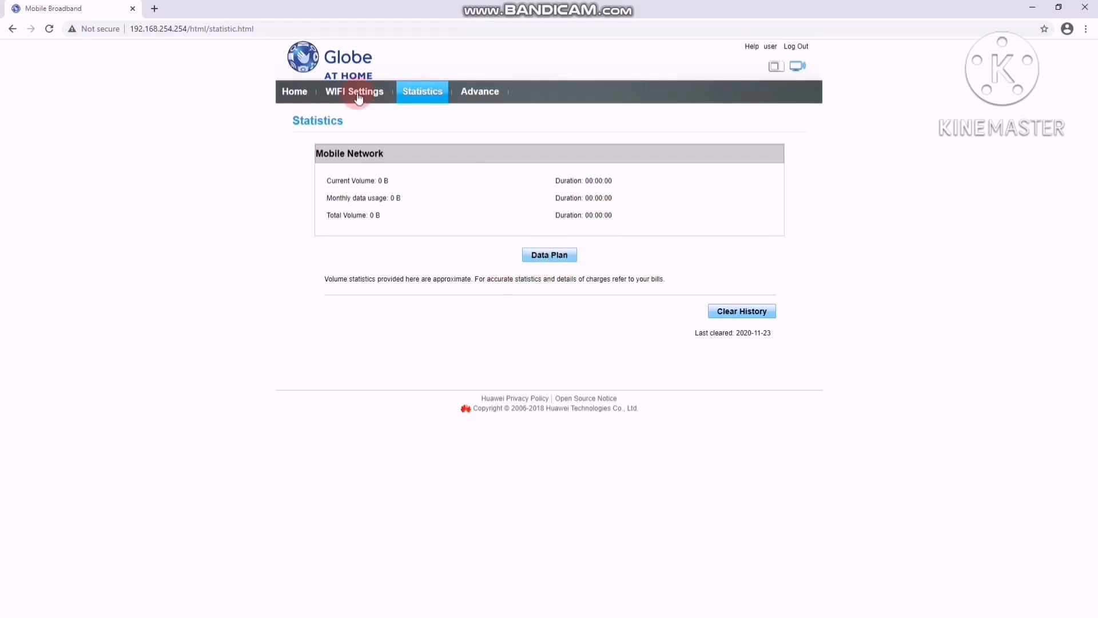
{"action": "left_click", "coordinate": [480, 92]}
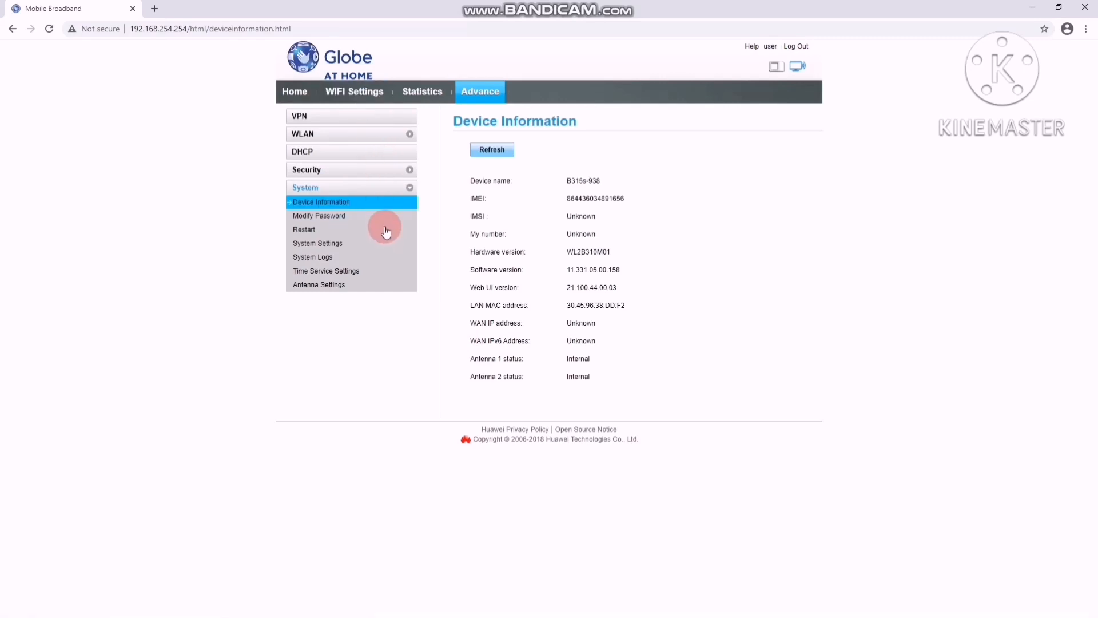
{"action": "left_click", "coordinate": [410, 135]}
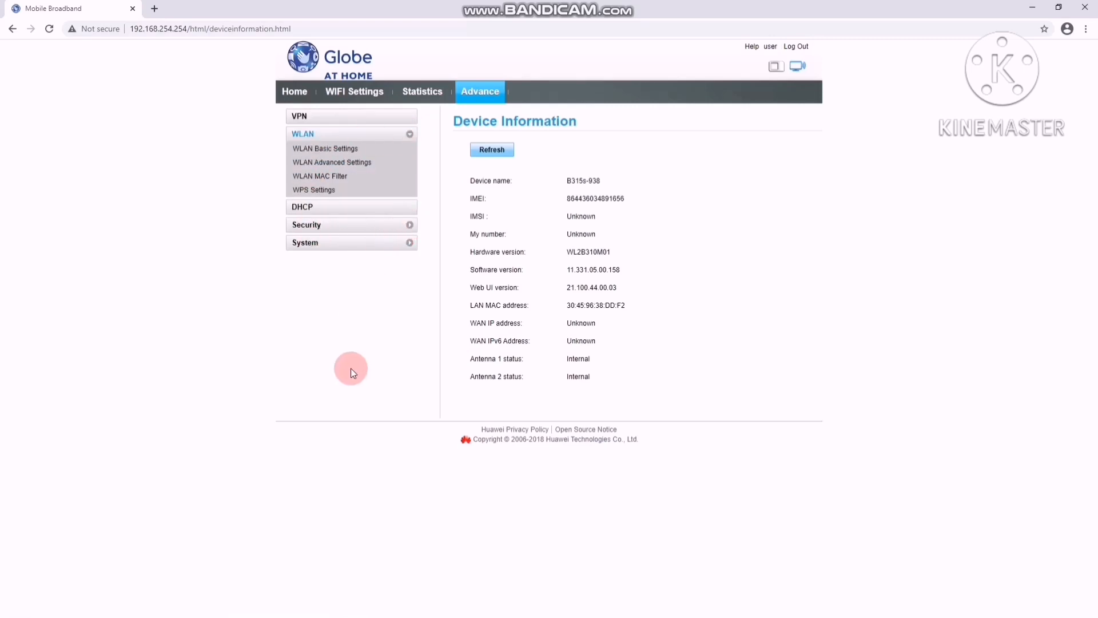
{"action": "left_click", "coordinate": [339, 151]}
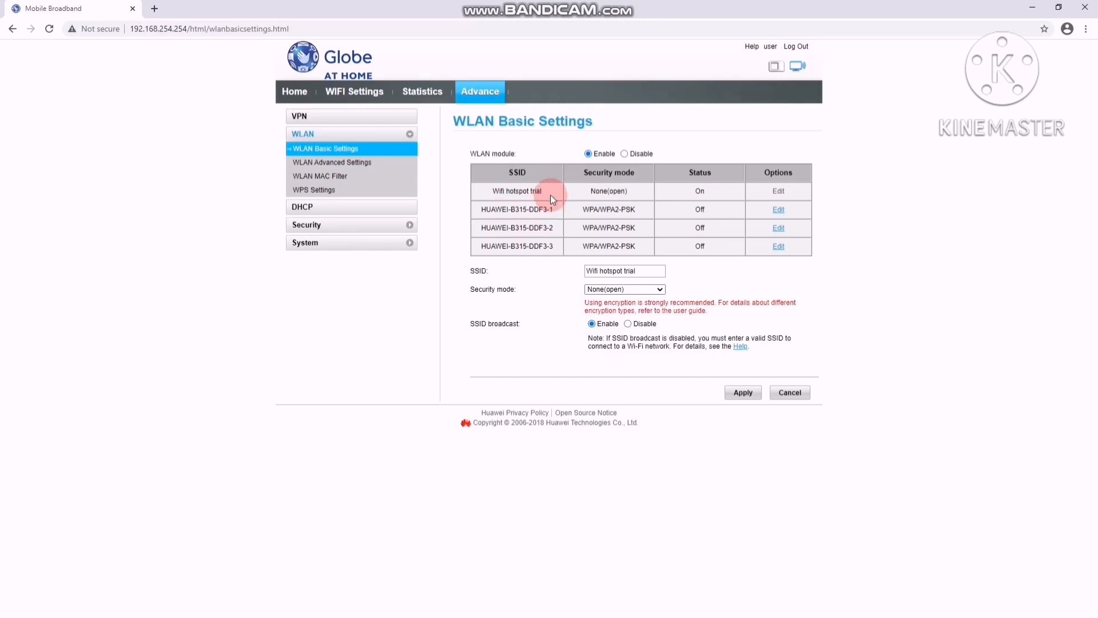
{"action": "left_click", "coordinate": [657, 292]}
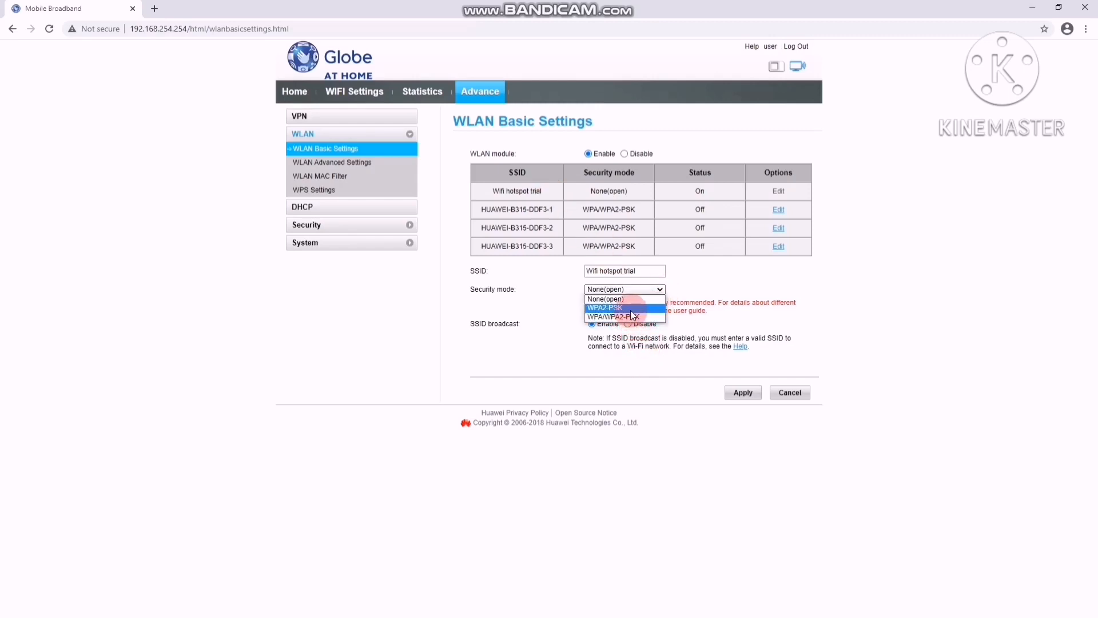
{"action": "left_click", "coordinate": [591, 300]}
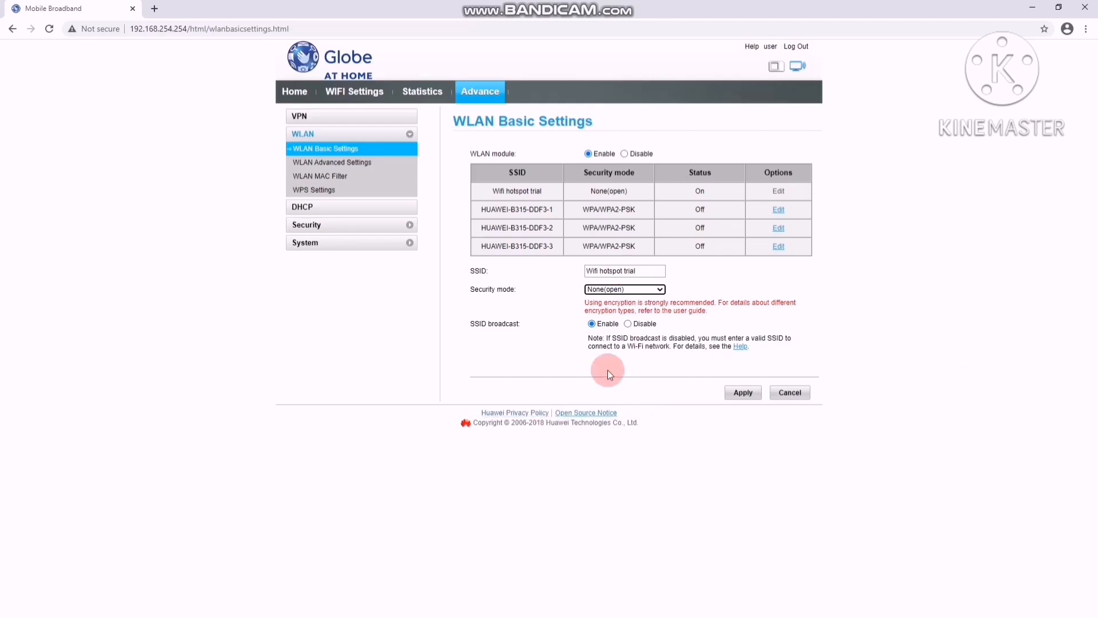
{"action": "left_click", "coordinate": [623, 269]}
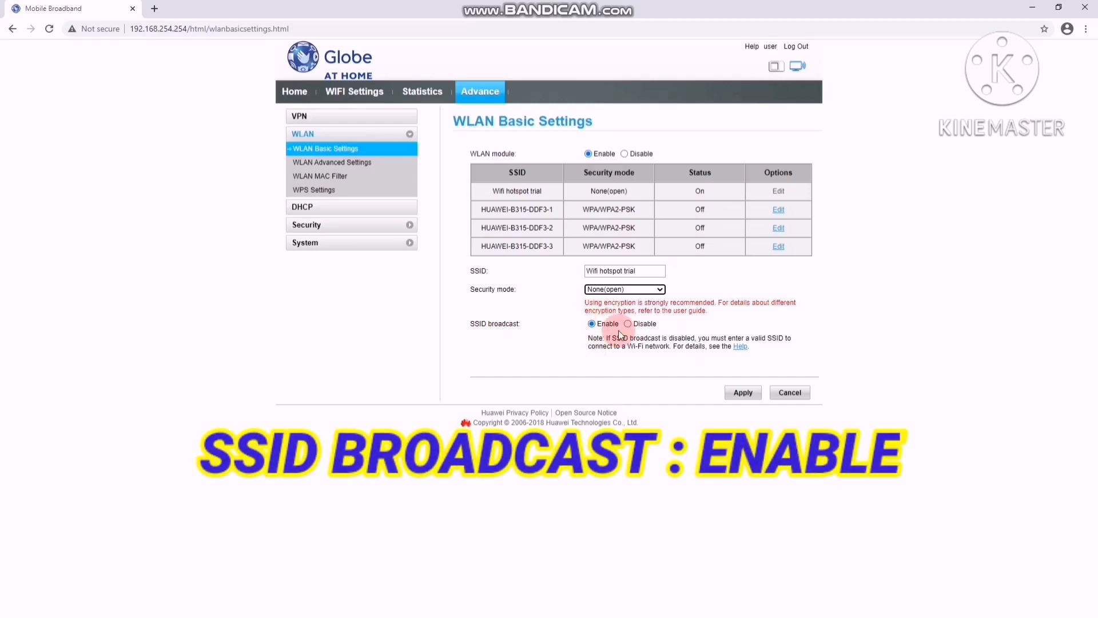
{"action": "left_click", "coordinate": [745, 396]}
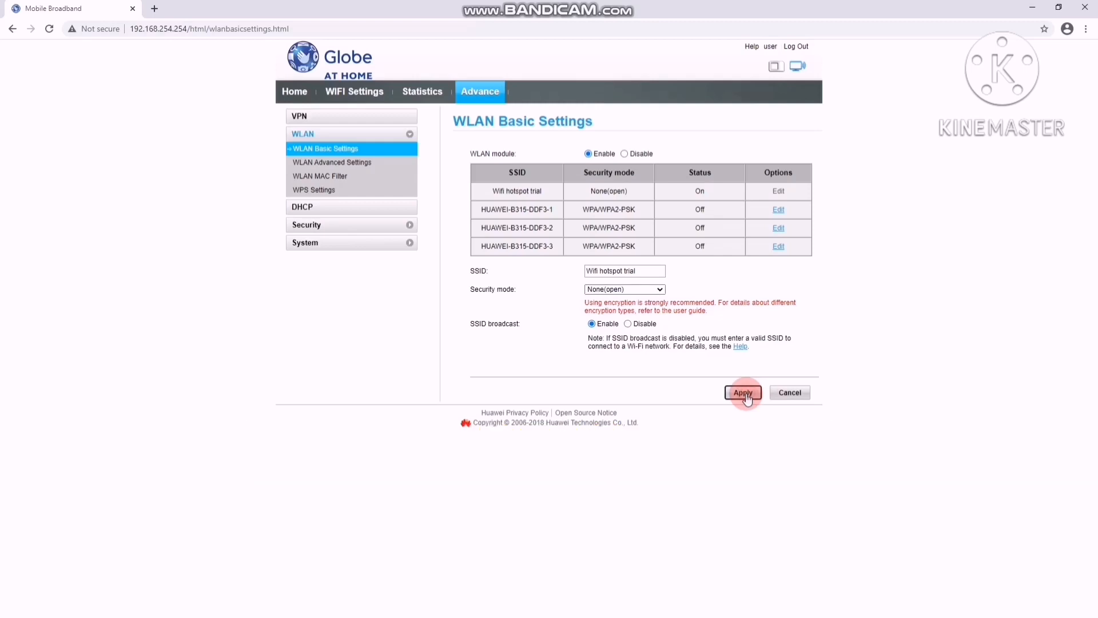
- In WLAN Advanced Settings, set the channel to 1 and the Wi-Fi bandwidth to 20 MHz, and apply
{"action": "left_click", "coordinate": [342, 164]}
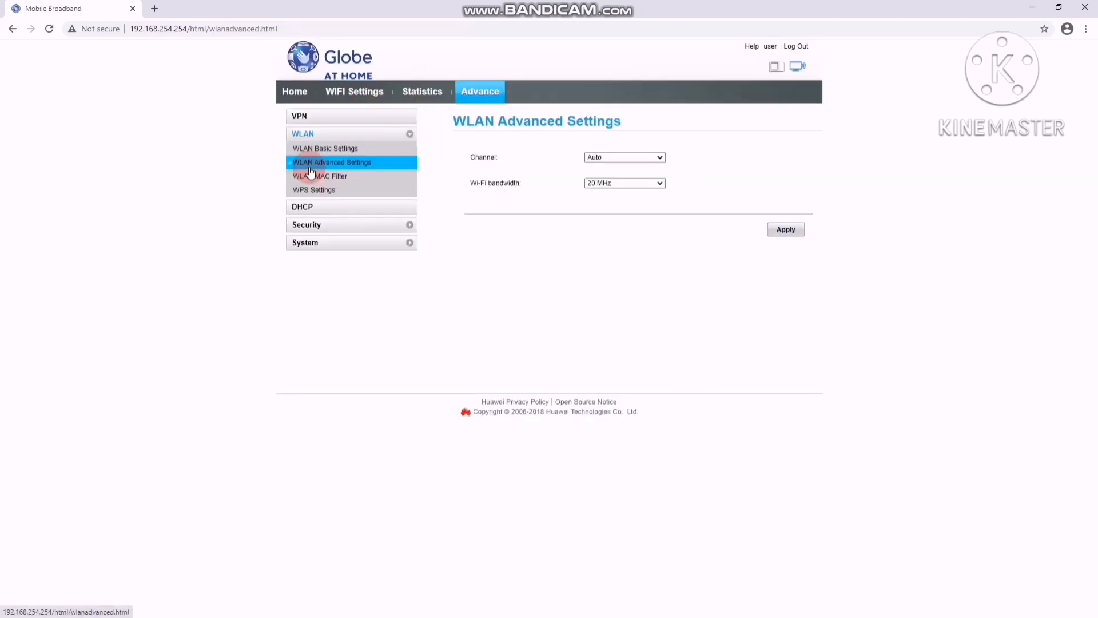
{"action": "left_click", "coordinate": [658, 159]}
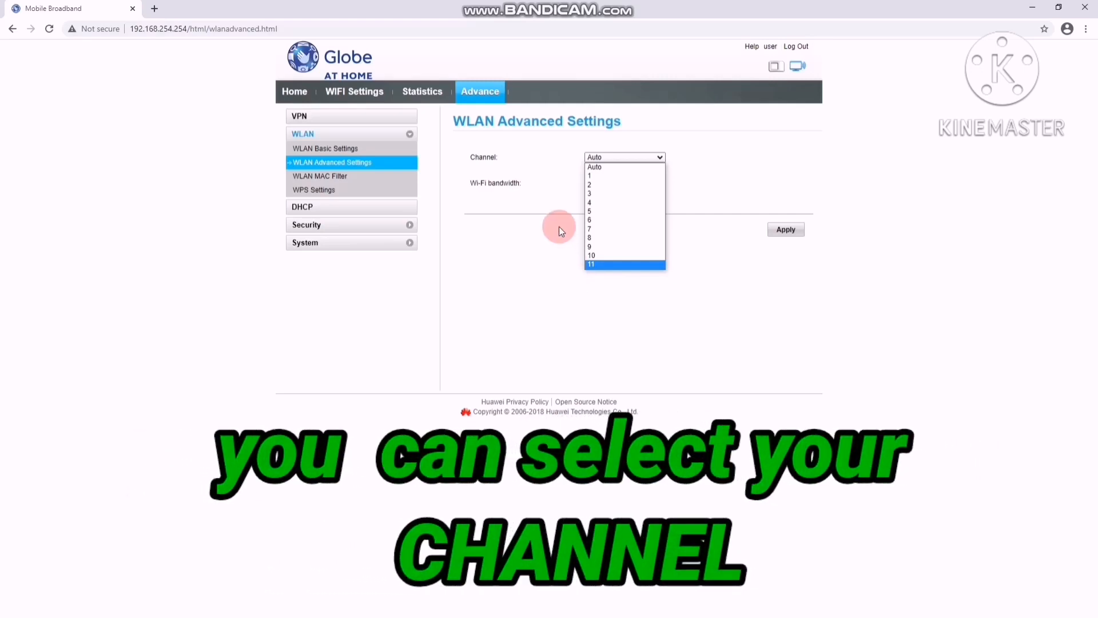
{"action": "left_click", "coordinate": [595, 176]}
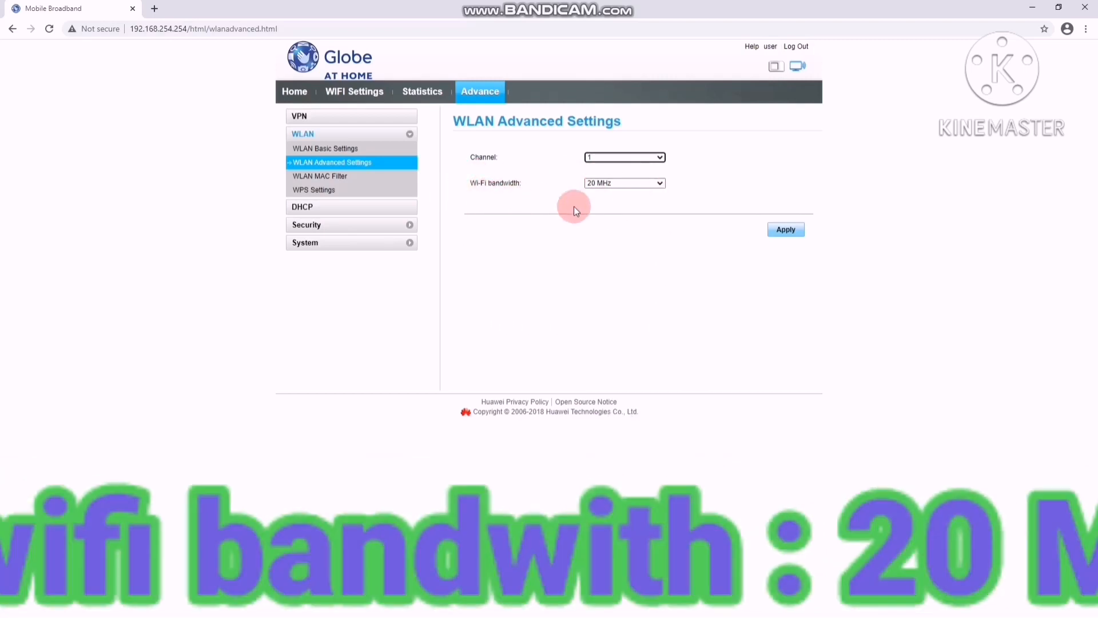
{"action": "left_click", "coordinate": [659, 184]}
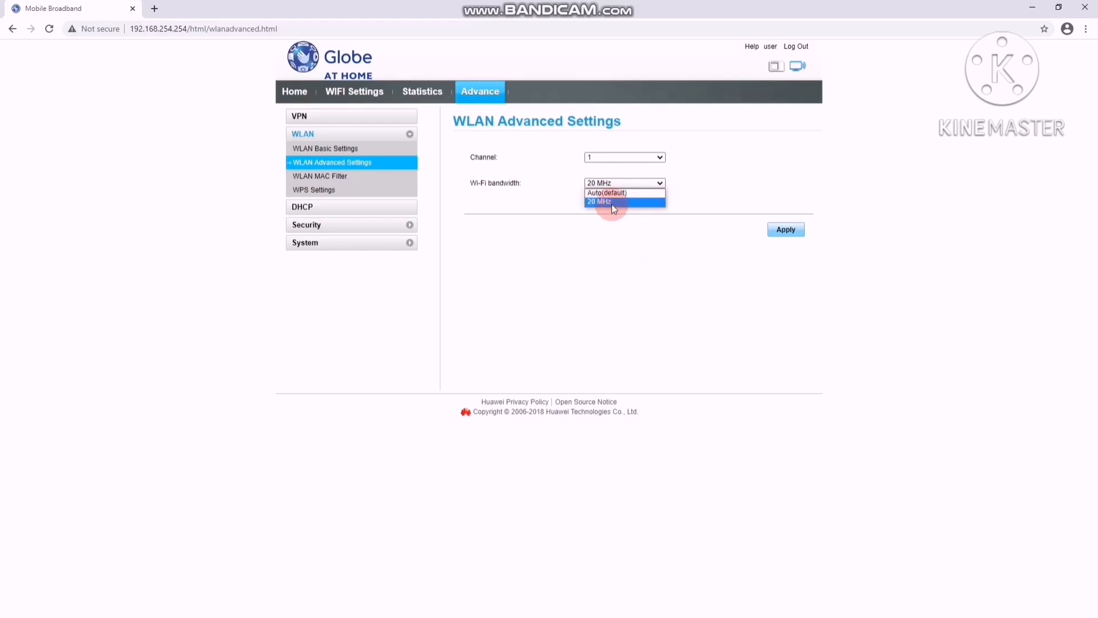
{"action": "left_click", "coordinate": [594, 202]}
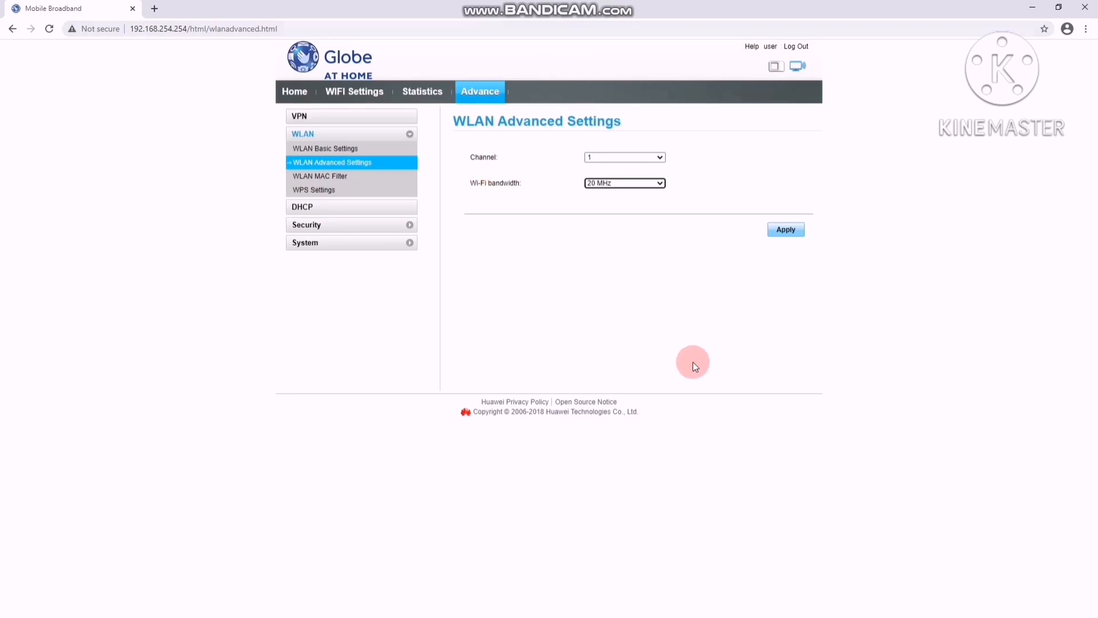
{"action": "left_click", "coordinate": [789, 231]}
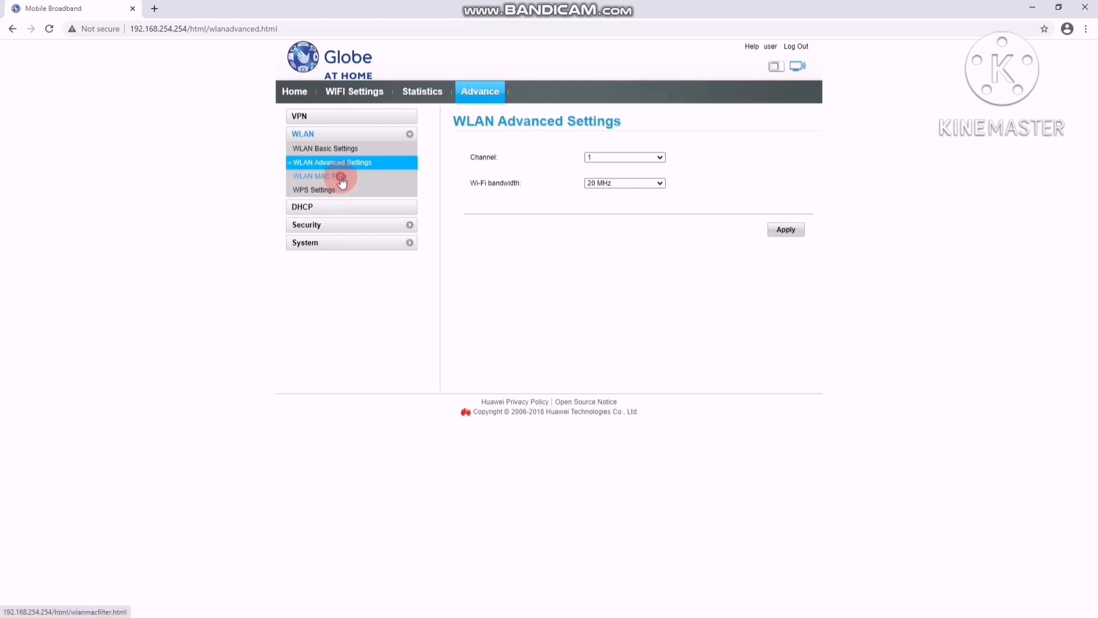
- Review the available WLAN MAC Filter modes and leave the filter on Disable
{"action": "left_click", "coordinate": [341, 181]}
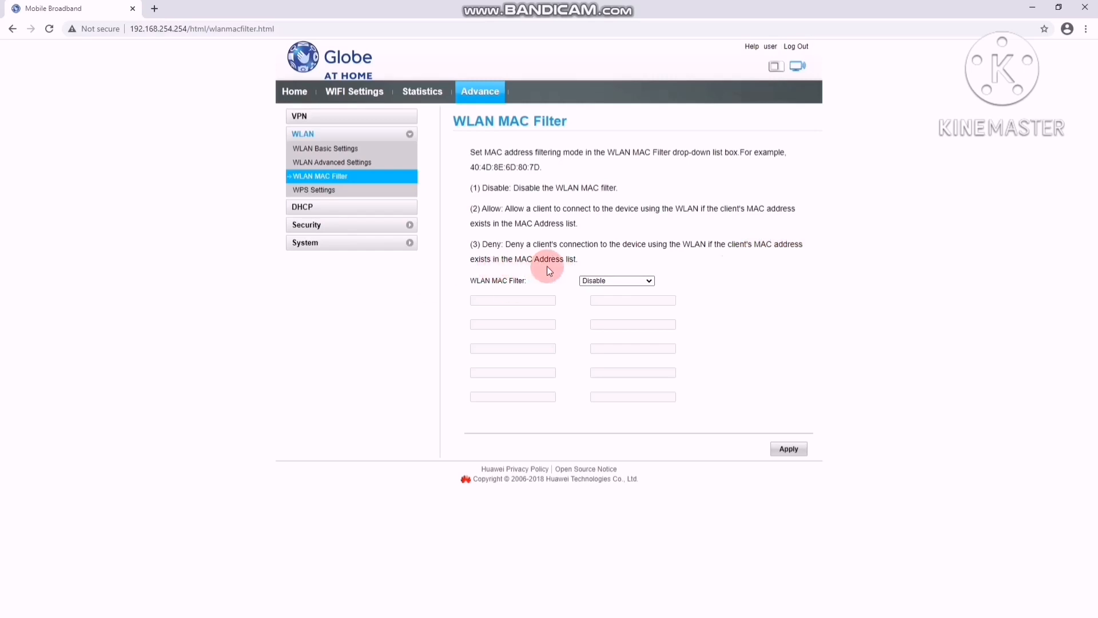
{"action": "left_click", "coordinate": [648, 280]}
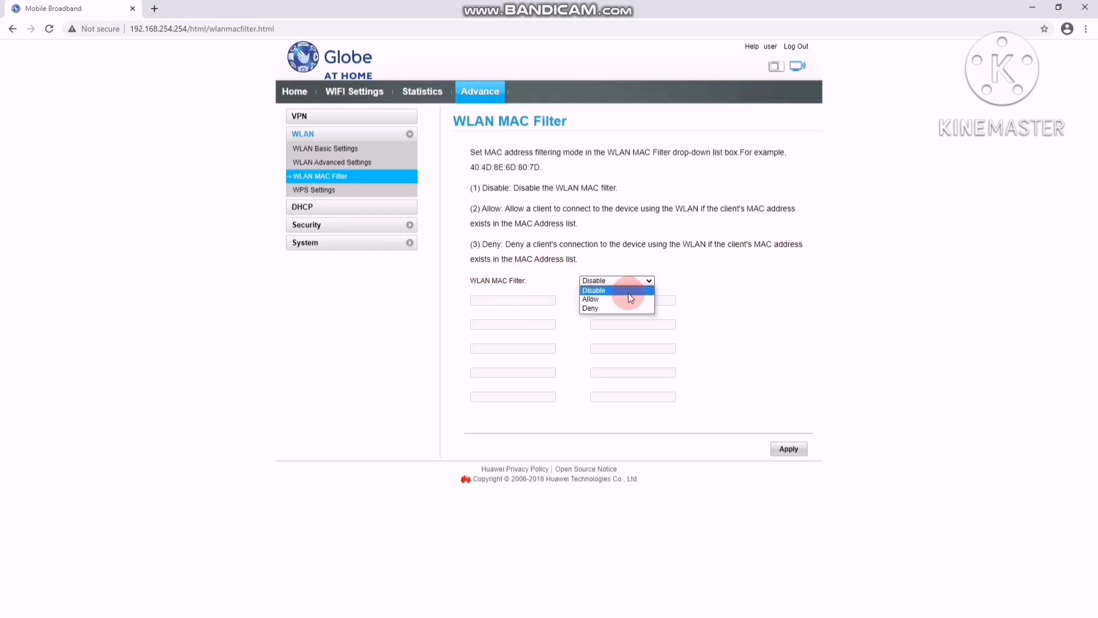
{"action": "left_click", "coordinate": [484, 302]}
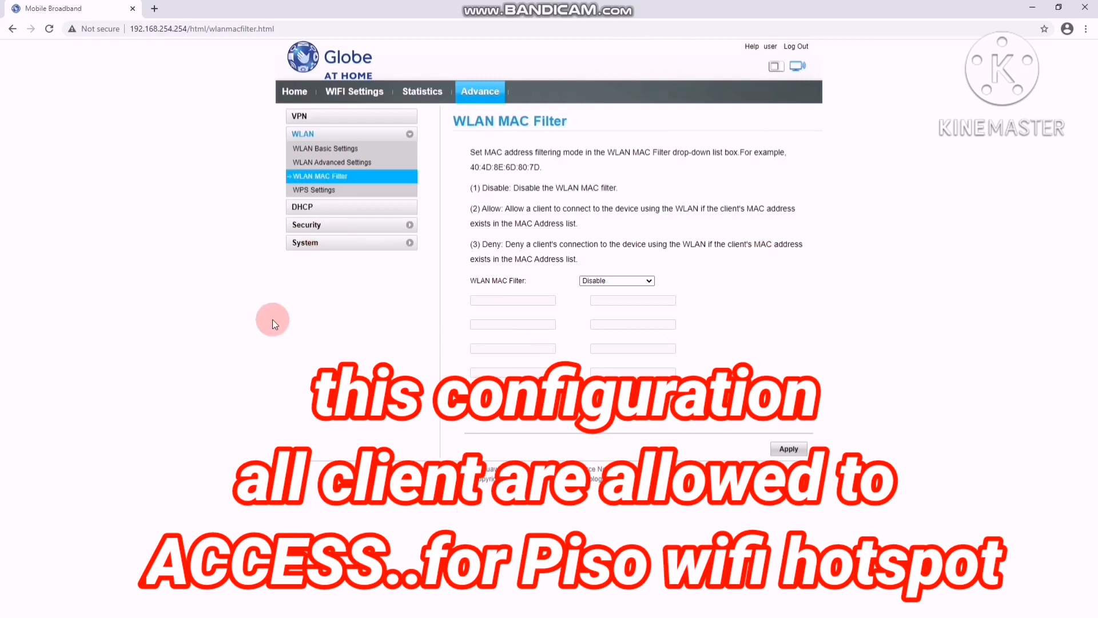
- Review the WPS, DHCP and Security pages, from Firewall, MAC Filter and LAN IP Filter to Virtual Server, Special Applications and Domain Name Filter
{"action": "left_click", "coordinate": [318, 189]}
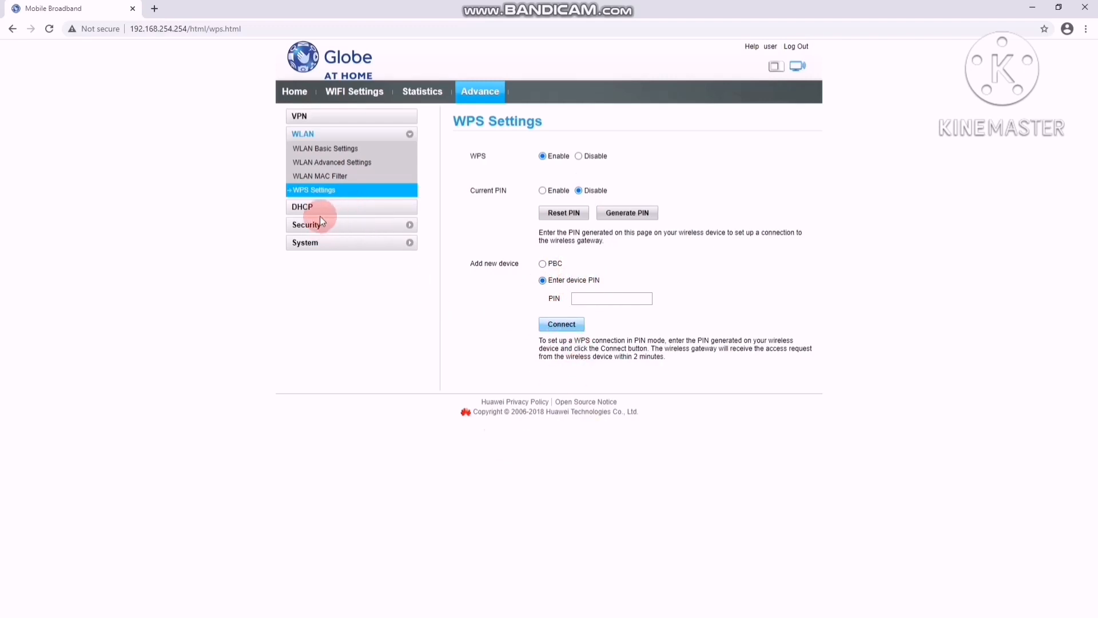
{"action": "left_click", "coordinate": [306, 207]}
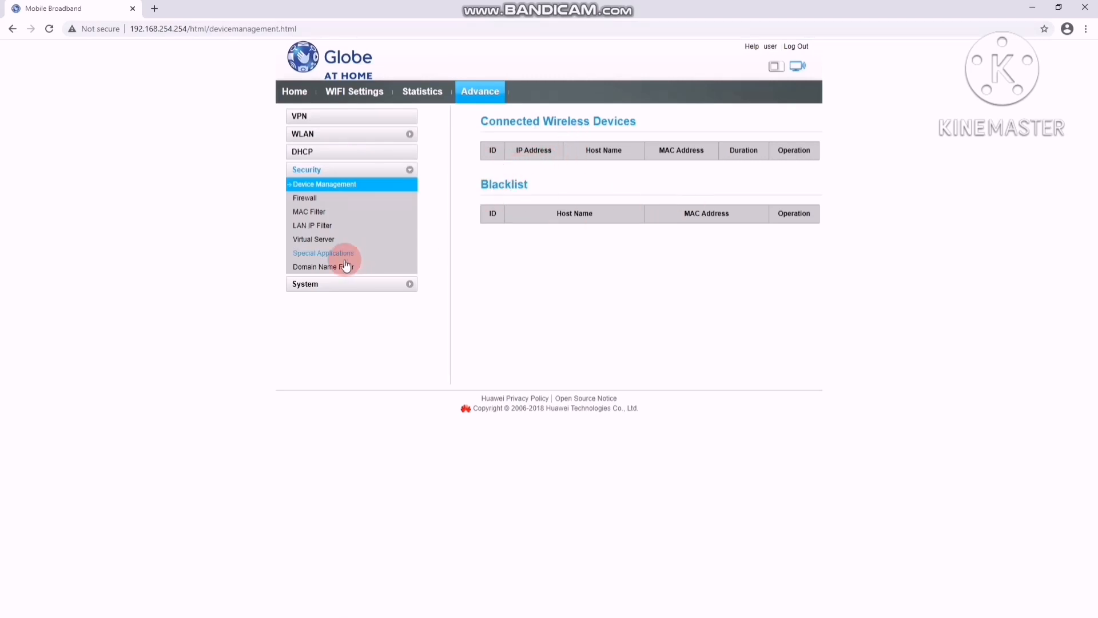
{"action": "left_click", "coordinate": [307, 198]}
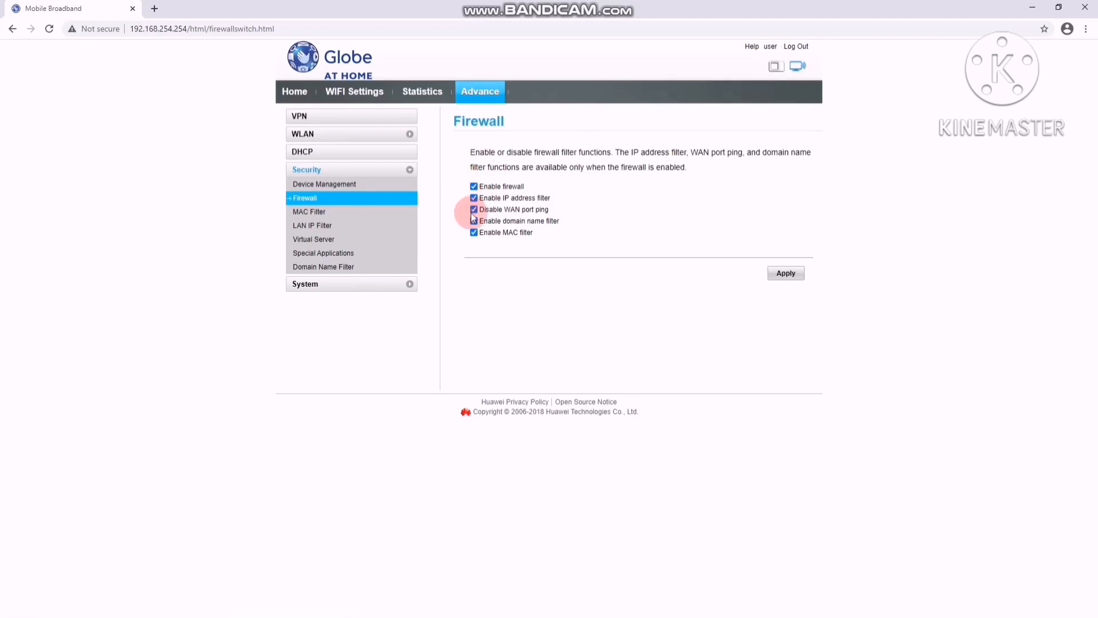
{"action": "left_click", "coordinate": [304, 219]}
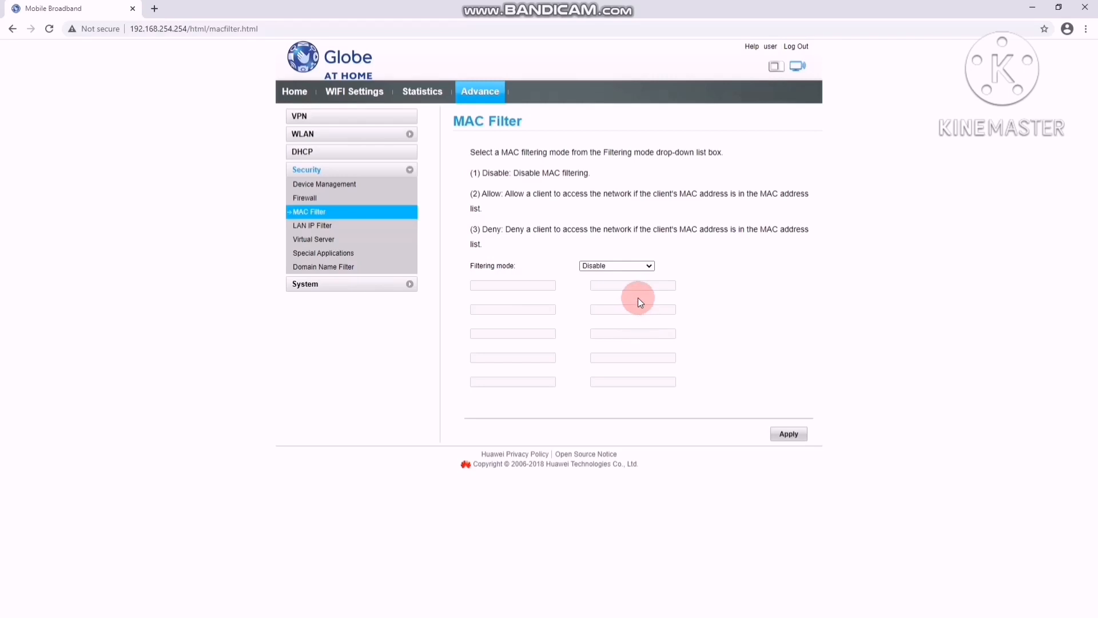
{"action": "left_click", "coordinate": [313, 226]}
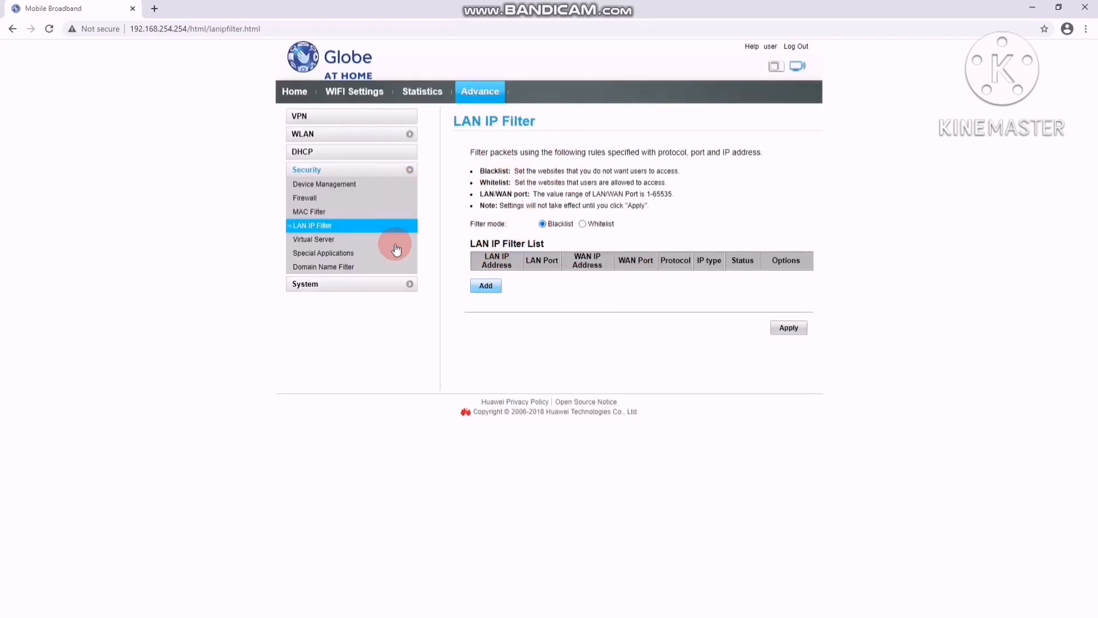
{"action": "left_click", "coordinate": [312, 240]}
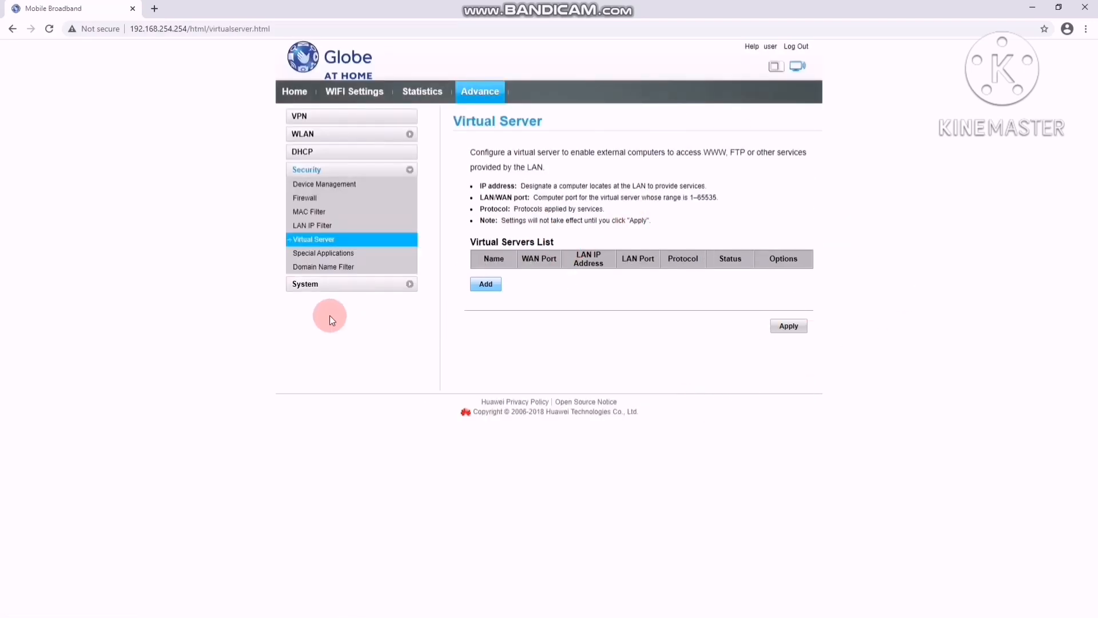
{"action": "left_click", "coordinate": [320, 253]}
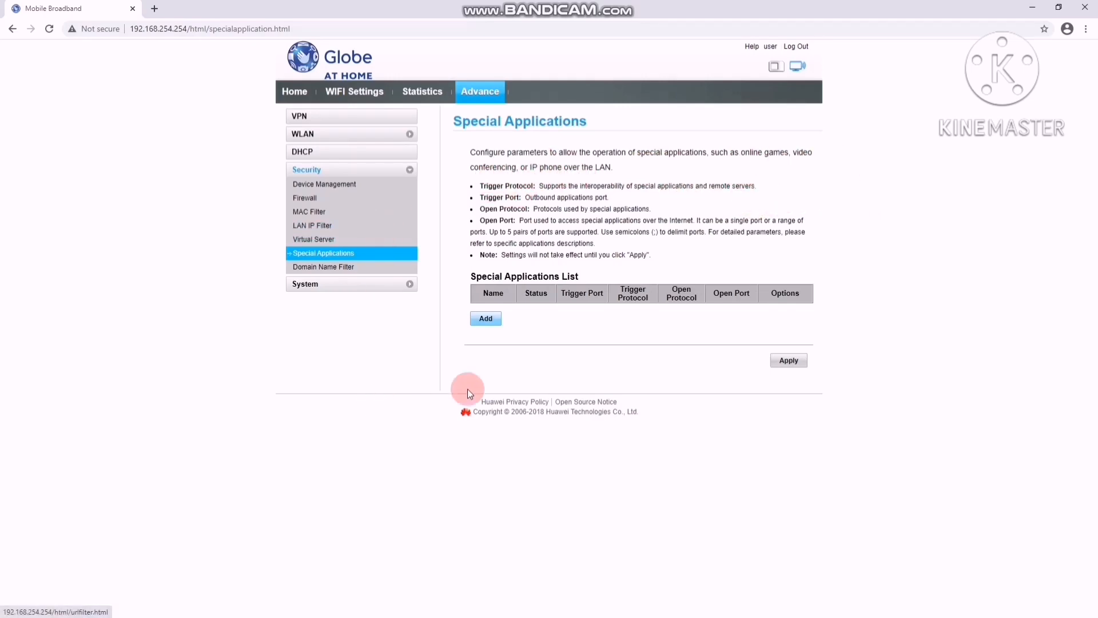
{"action": "left_click", "coordinate": [323, 266]}
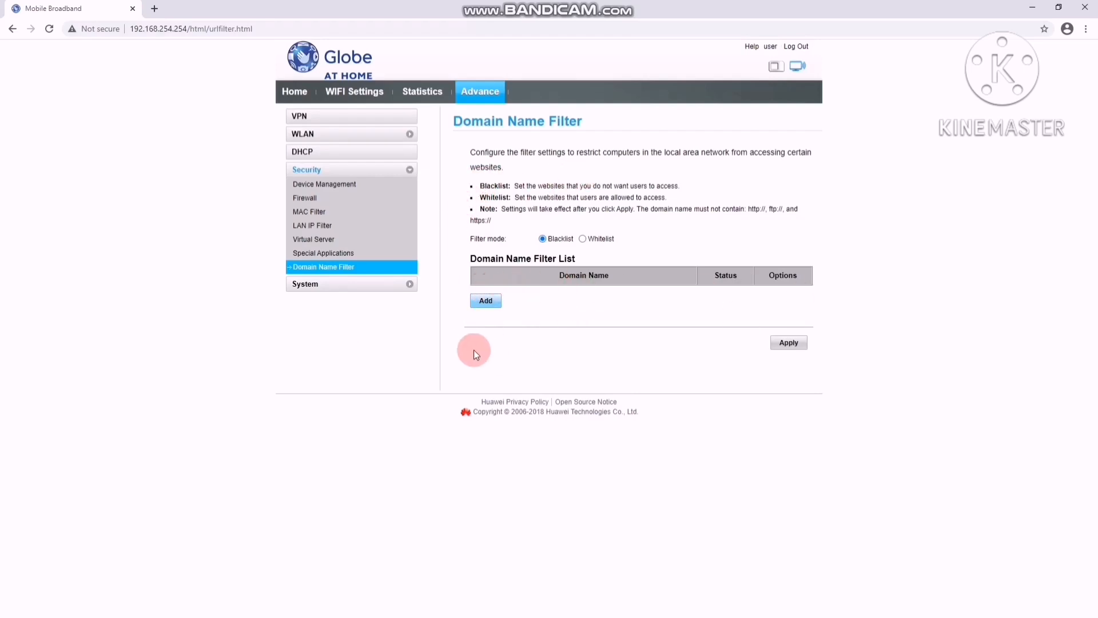
- Look over the router's Device Information and the Modify Password form in the System settings
{"action": "left_click", "coordinate": [293, 285]}
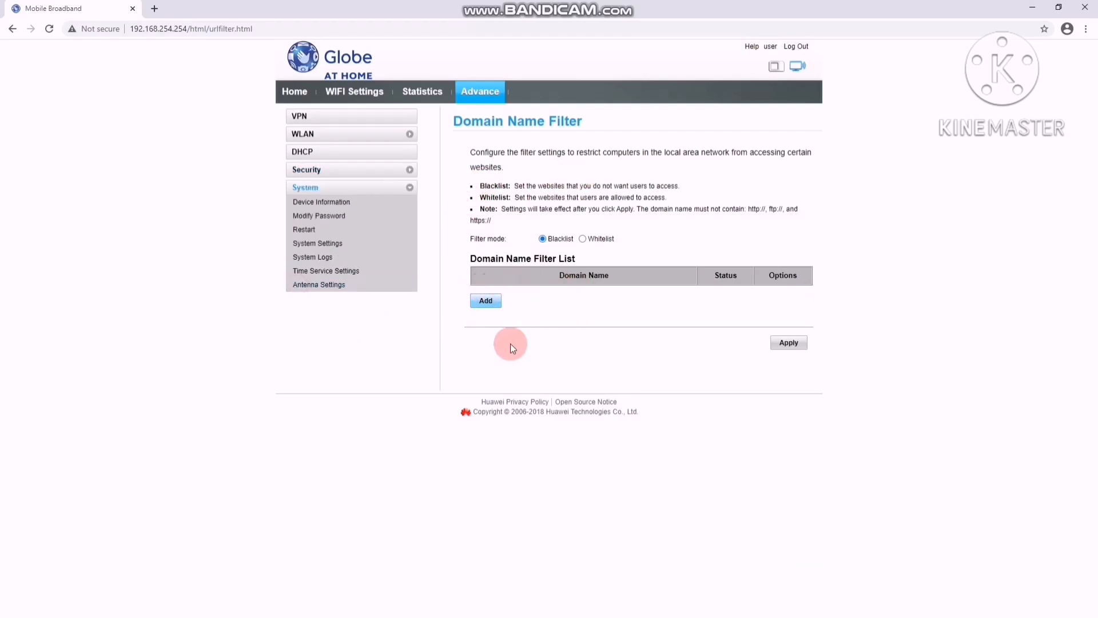
{"action": "left_click", "coordinate": [346, 203]}
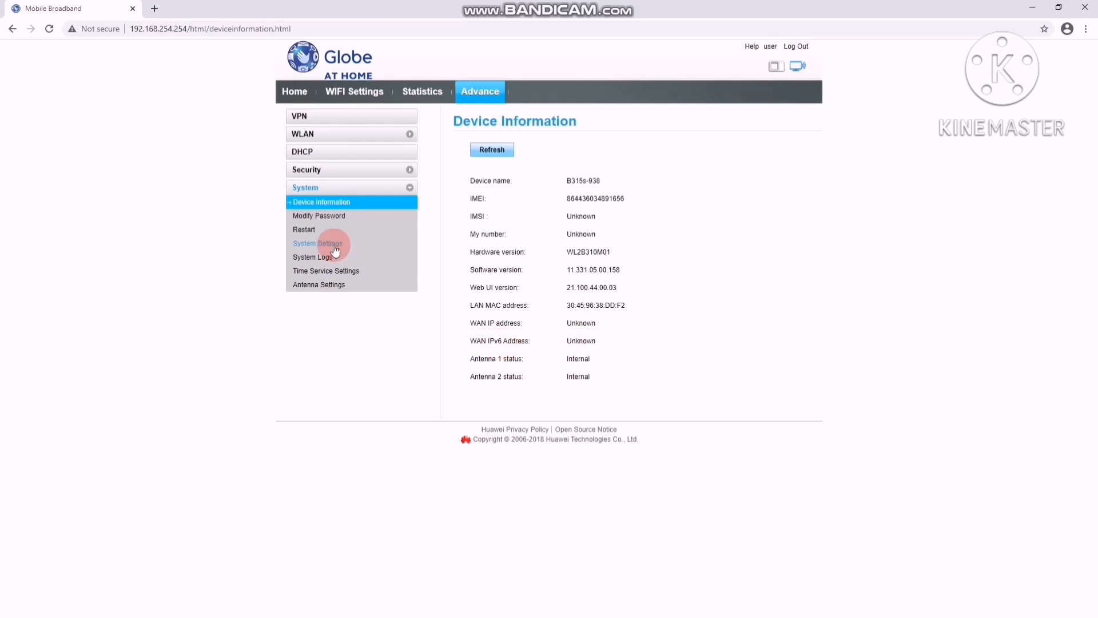
{"action": "left_click", "coordinate": [320, 216]}
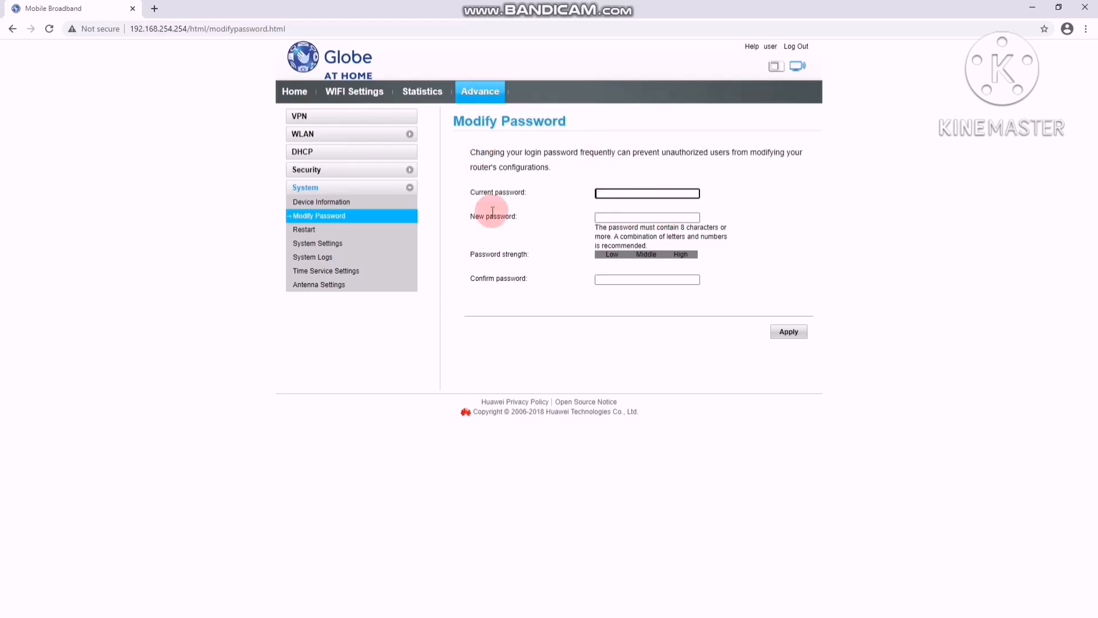
- Try the External antenna type in Antenna Settings, set it back to Internal and reopen the antenna choices
{"action": "left_click", "coordinate": [318, 284]}
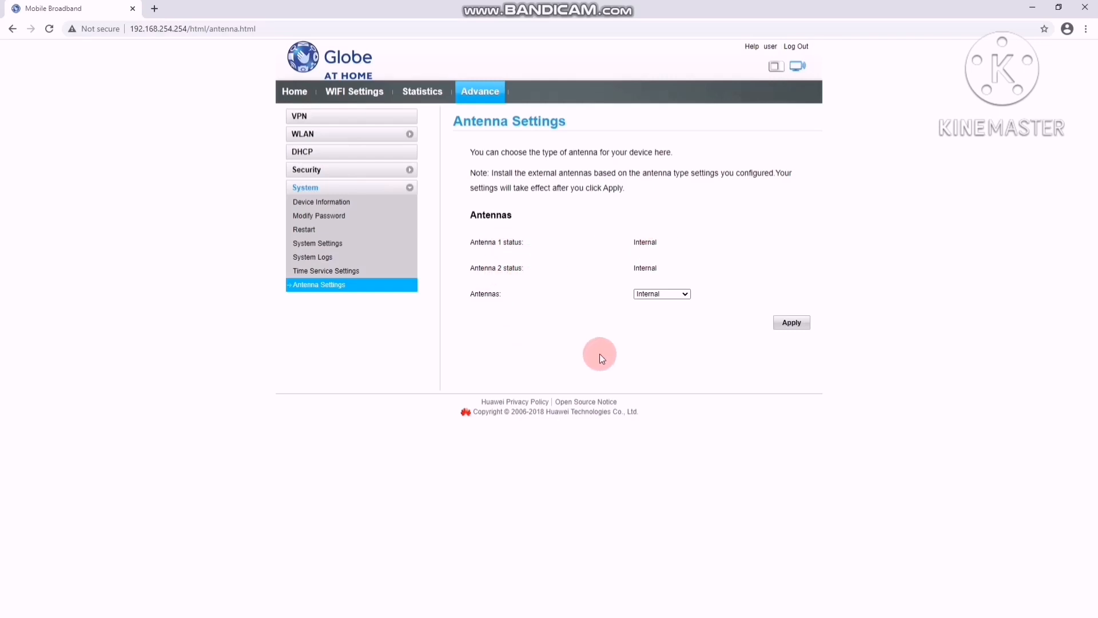
{"action": "left_click", "coordinate": [688, 296]}
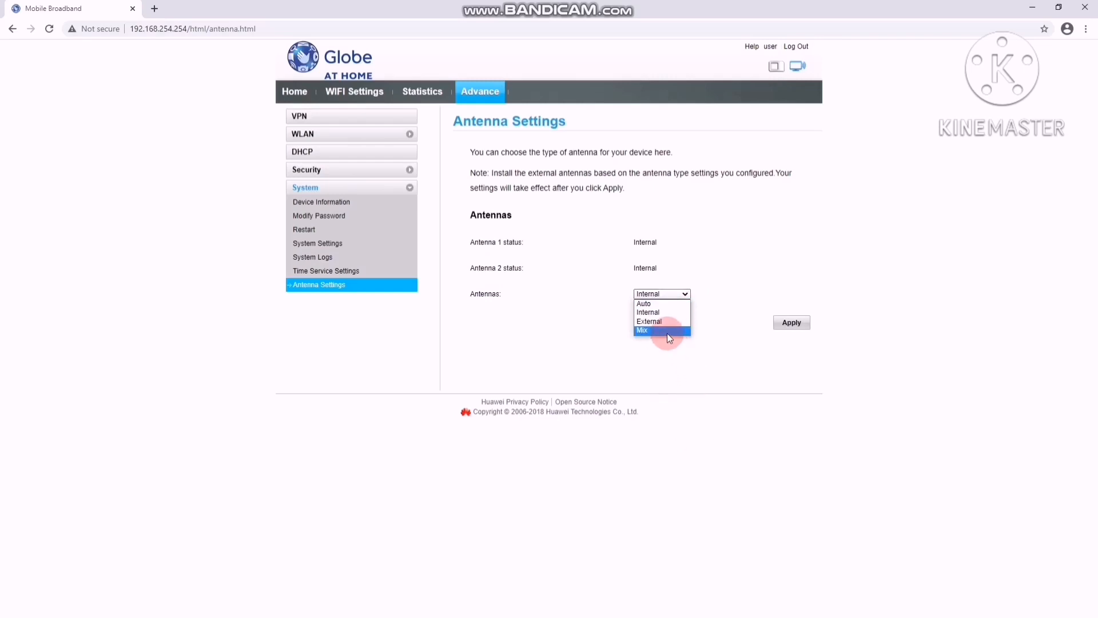
{"action": "left_click", "coordinate": [656, 322]}
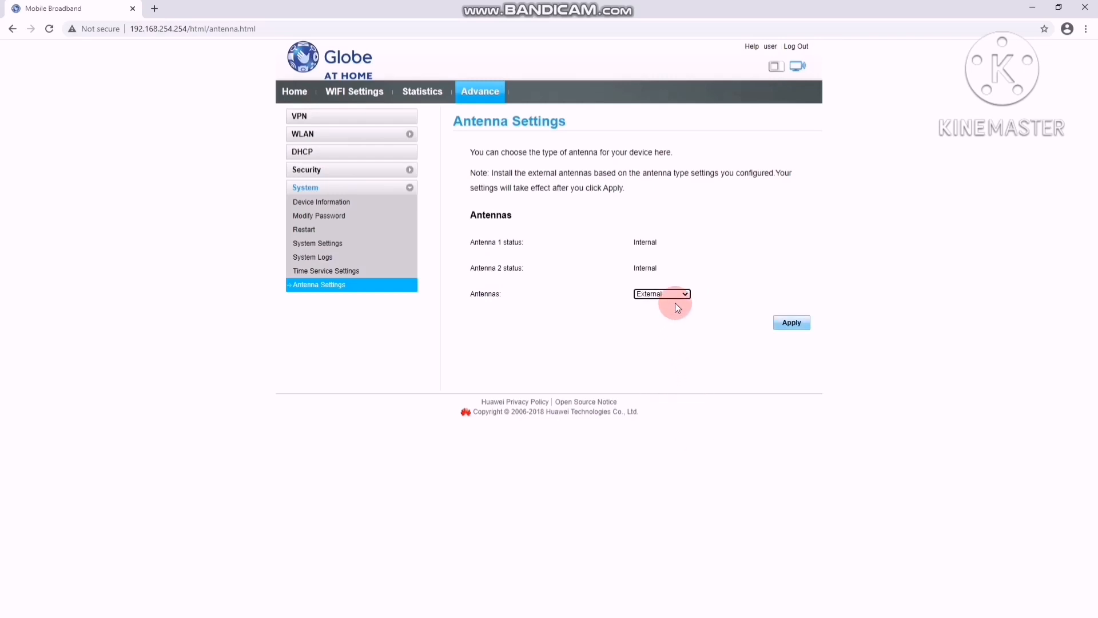
{"action": "left_click", "coordinate": [681, 295]}
{"action": "left_click", "coordinate": [667, 314]}
{"action": "left_click", "coordinate": [685, 295]}
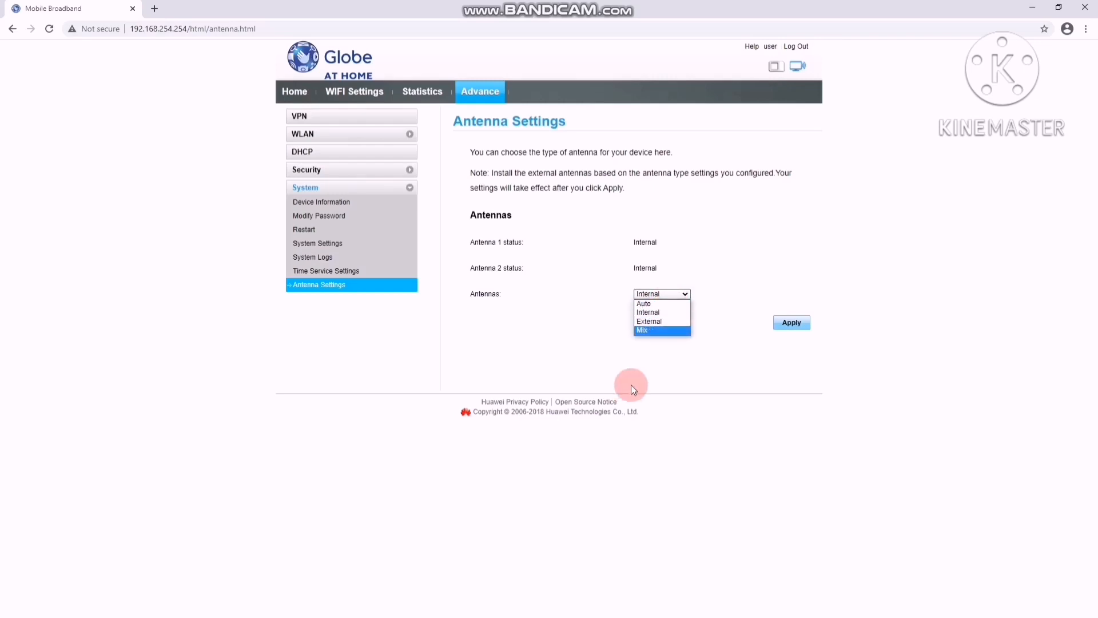